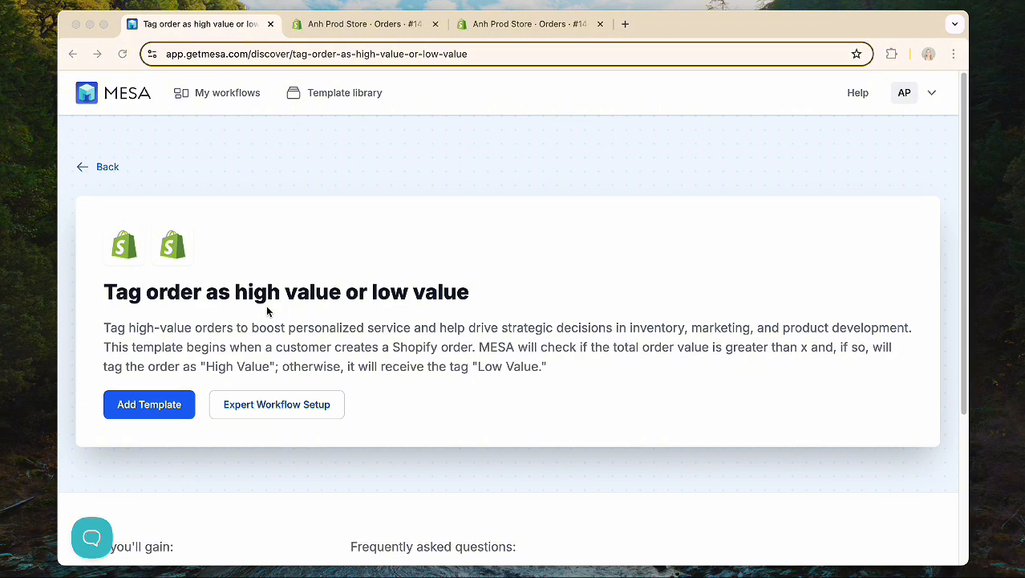
- Add the order-tagging template and complete its setup with 100 as both the high-value minimum and the low-value maximum
{"action": "left_click", "coordinate": [176, 404]}
{"action": "left_click", "coordinate": [175, 404]}
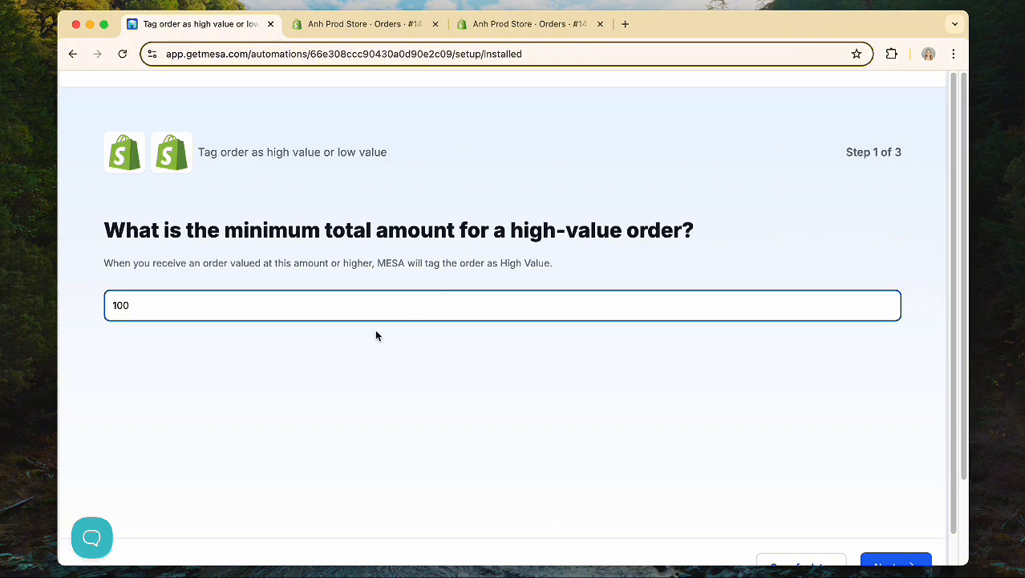
{"action": "scroll", "coordinate": [762, 473], "scroll_direction": "down", "scroll_amount": 1}
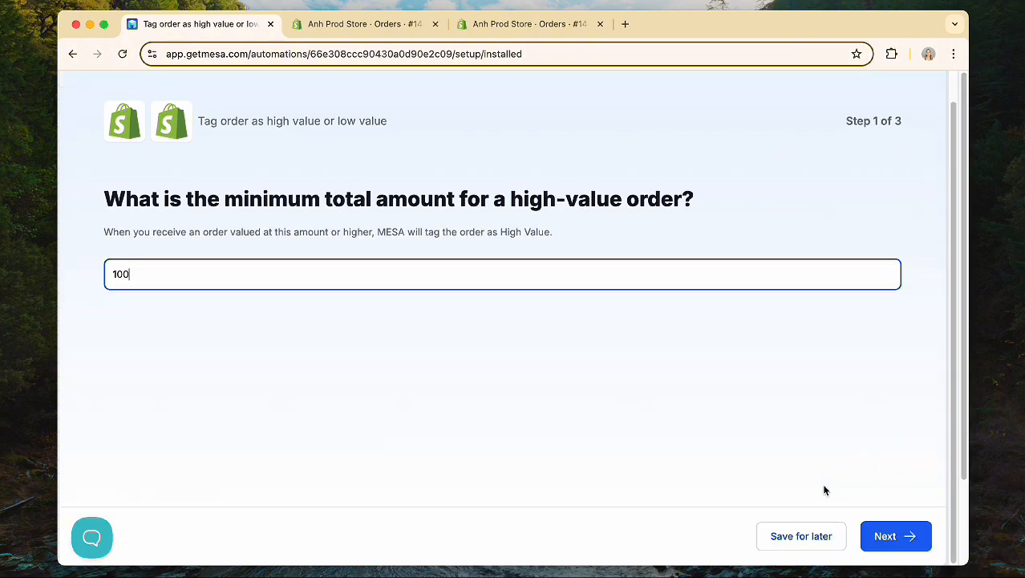
{"action": "left_click", "coordinate": [892, 535]}
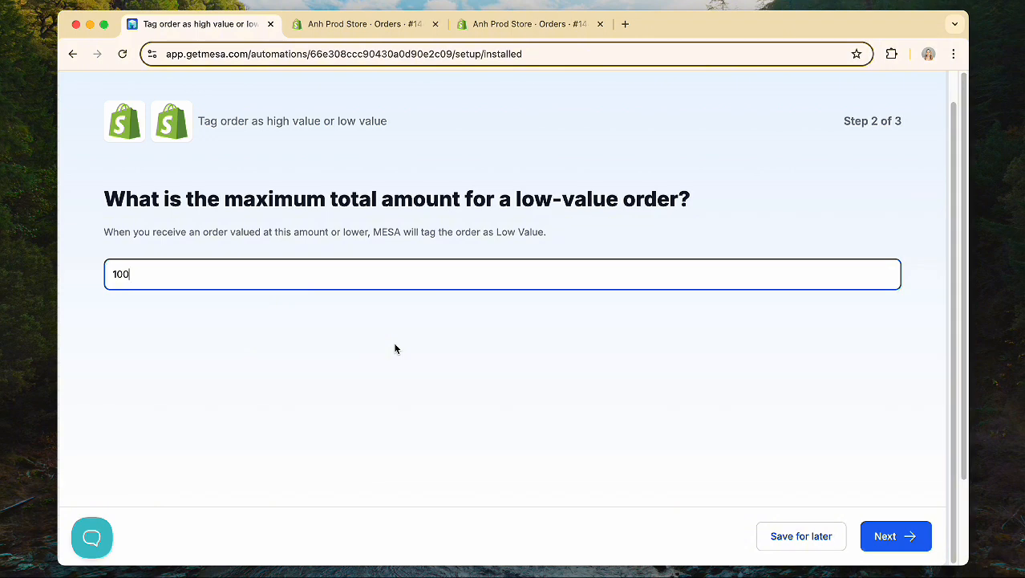
{"action": "left_click", "coordinate": [922, 546]}
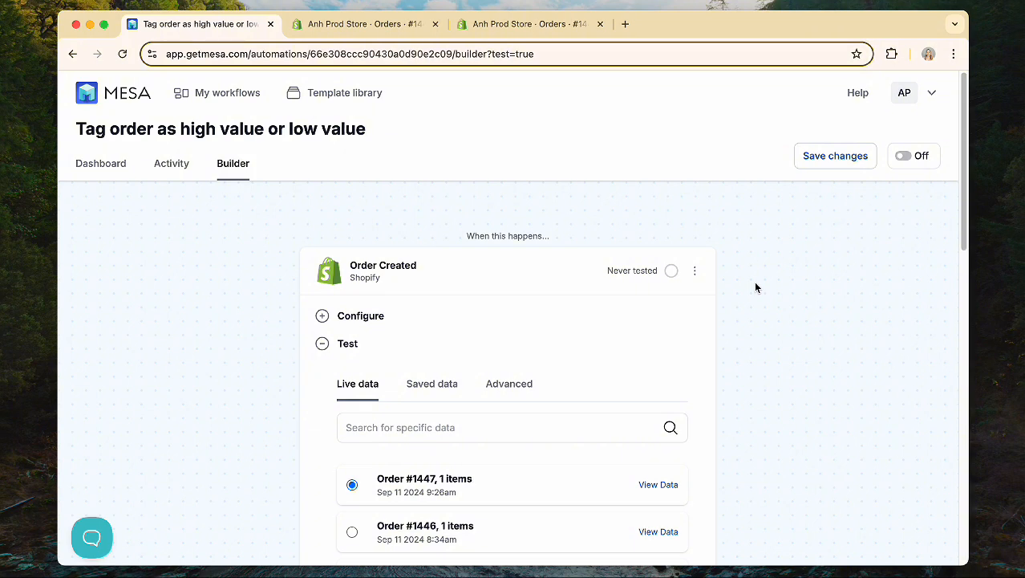
- Look up the Paths documentation from the workflow's help resources, return to the builder and close the help
{"action": "scroll", "coordinate": [756, 287], "scroll_direction": "down", "scroll_amount": 1}
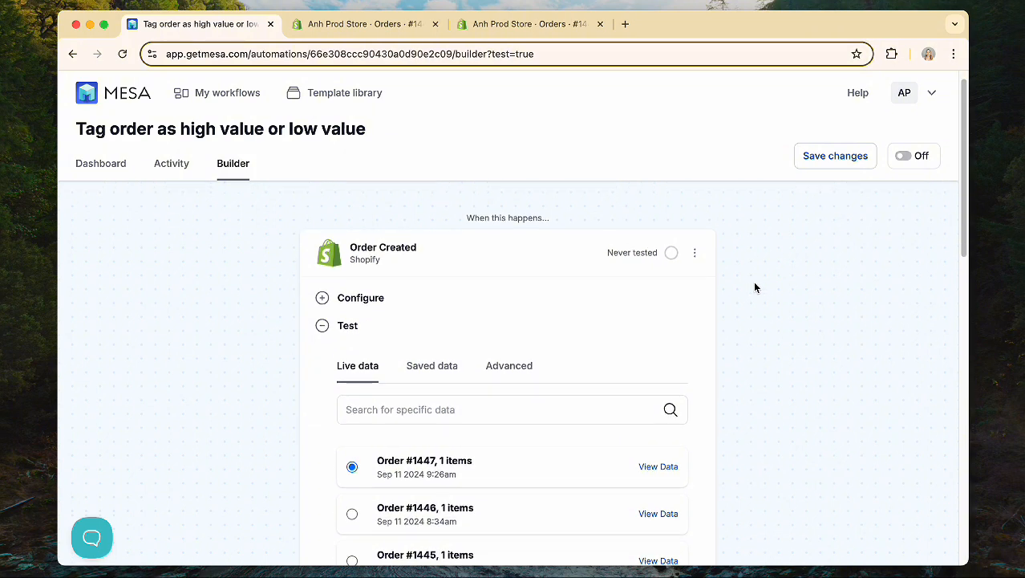
{"action": "scroll", "coordinate": [479, 279], "scroll_direction": "down", "scroll_amount": 5}
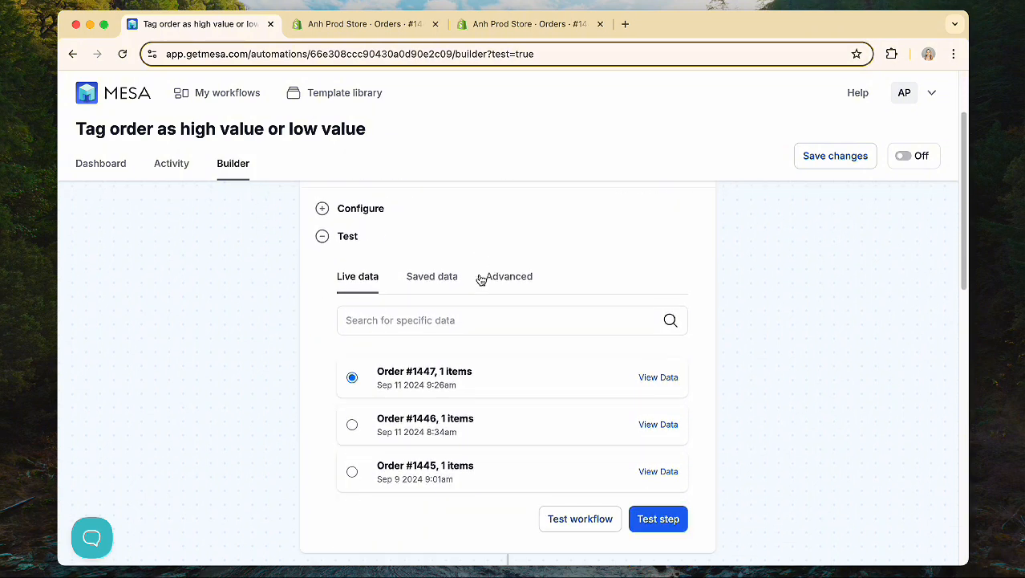
{"action": "scroll", "coordinate": [480, 278], "scroll_direction": "down", "scroll_amount": 15}
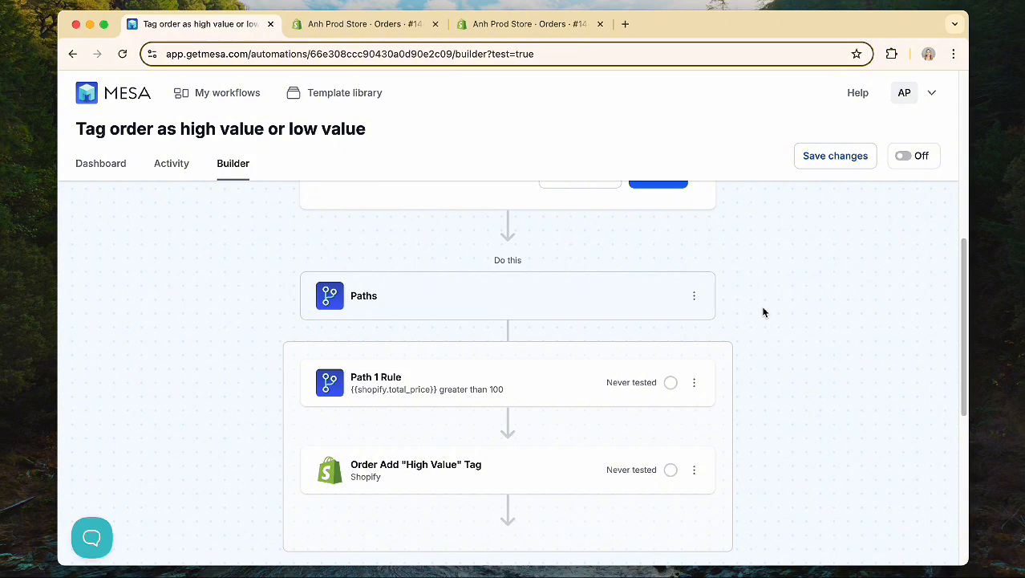
{"action": "left_click", "coordinate": [852, 94]}
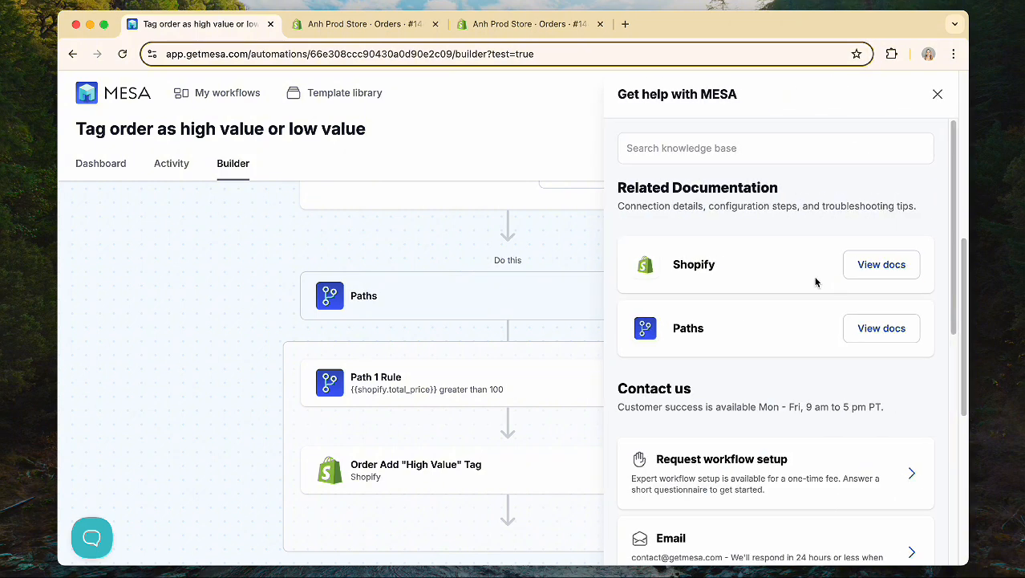
{"action": "left_click", "coordinate": [872, 338]}
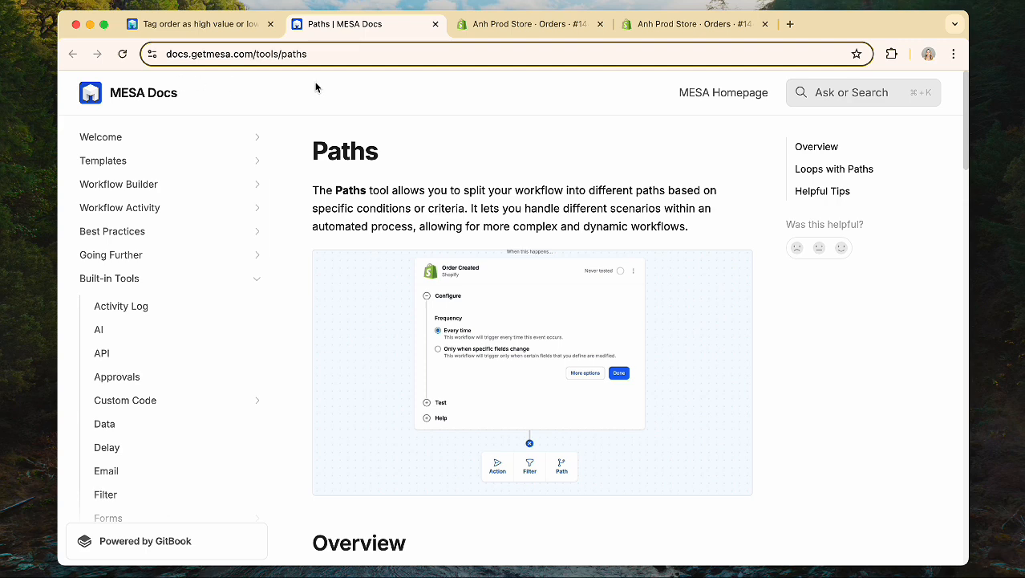
{"action": "left_click", "coordinate": [209, 25]}
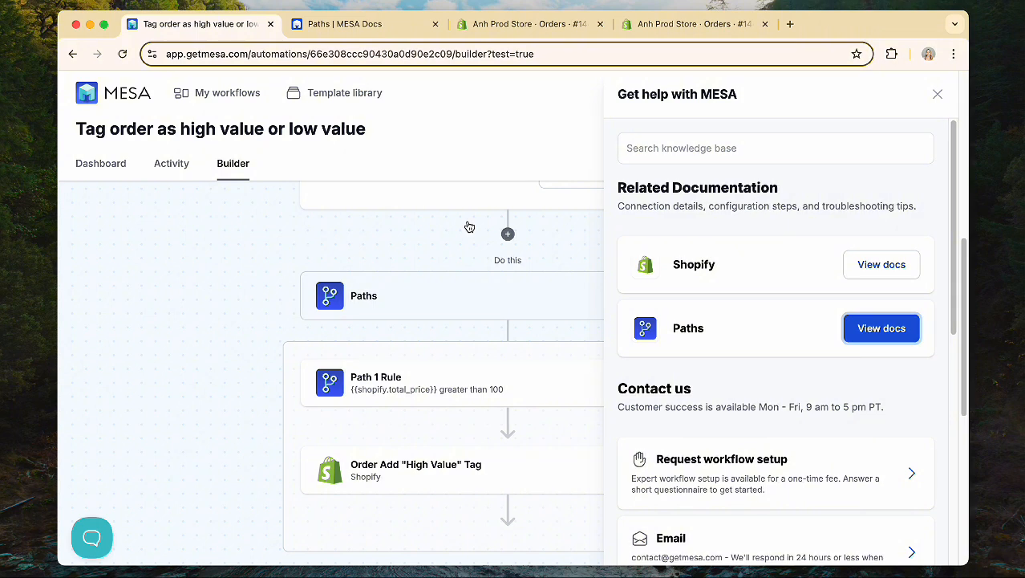
{"action": "left_click", "coordinate": [938, 97]}
- Open the Path 1 Rule step and examine its total price condition
{"action": "scroll", "coordinate": [845, 320], "scroll_direction": "down", "scroll_amount": 1}
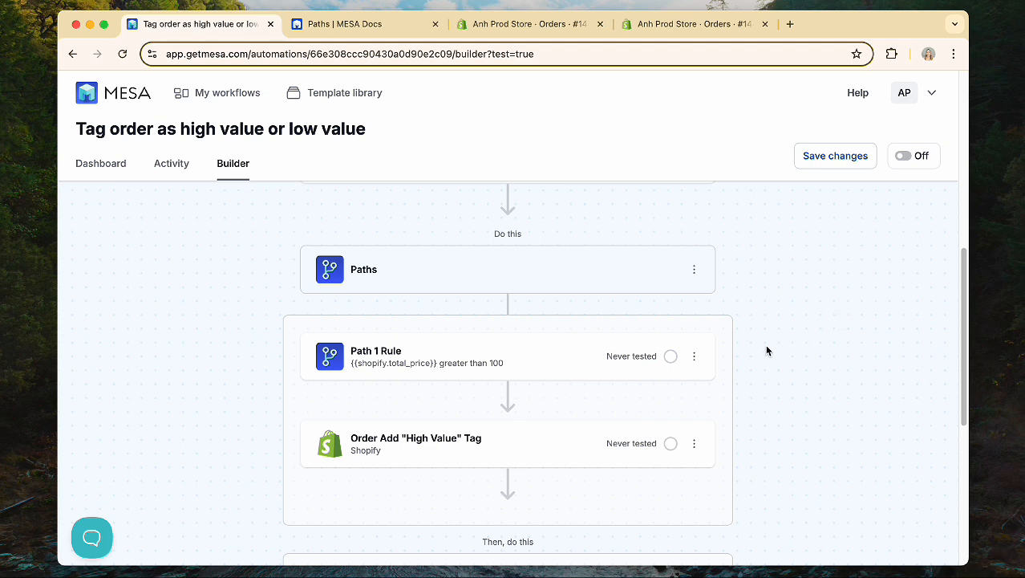
{"action": "left_click", "coordinate": [559, 371]}
{"action": "scroll", "coordinate": [884, 264], "scroll_direction": "down", "scroll_amount": 5}
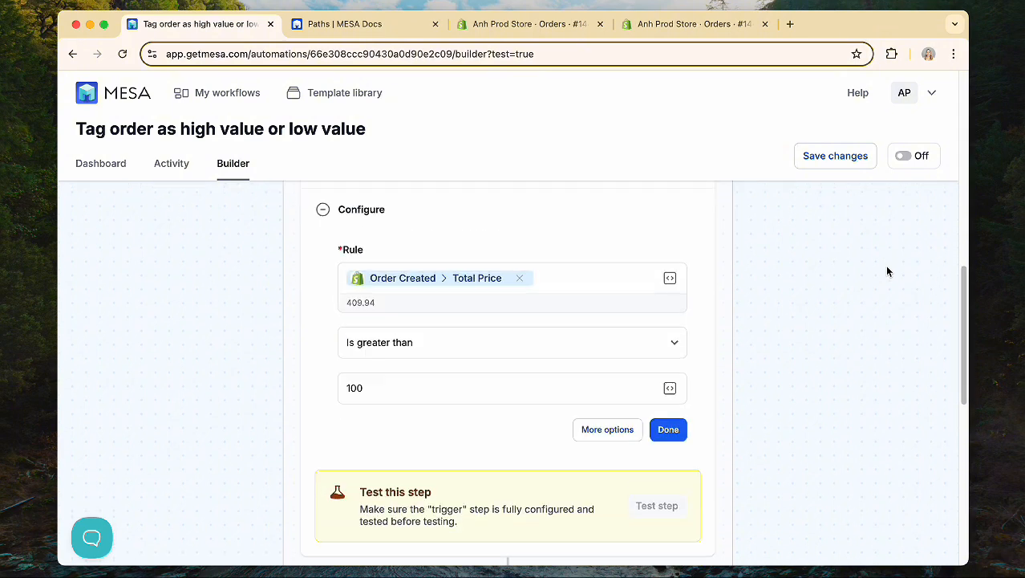
{"action": "scroll", "coordinate": [888, 271], "scroll_direction": "up", "scroll_amount": 1}
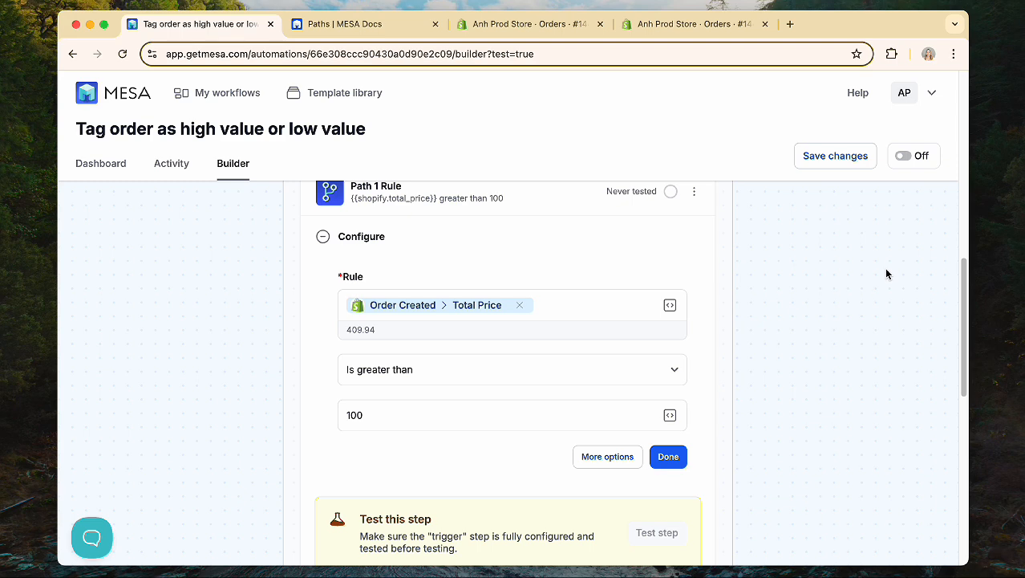
{"action": "scroll", "coordinate": [886, 273], "scroll_direction": "down", "scroll_amount": 4}
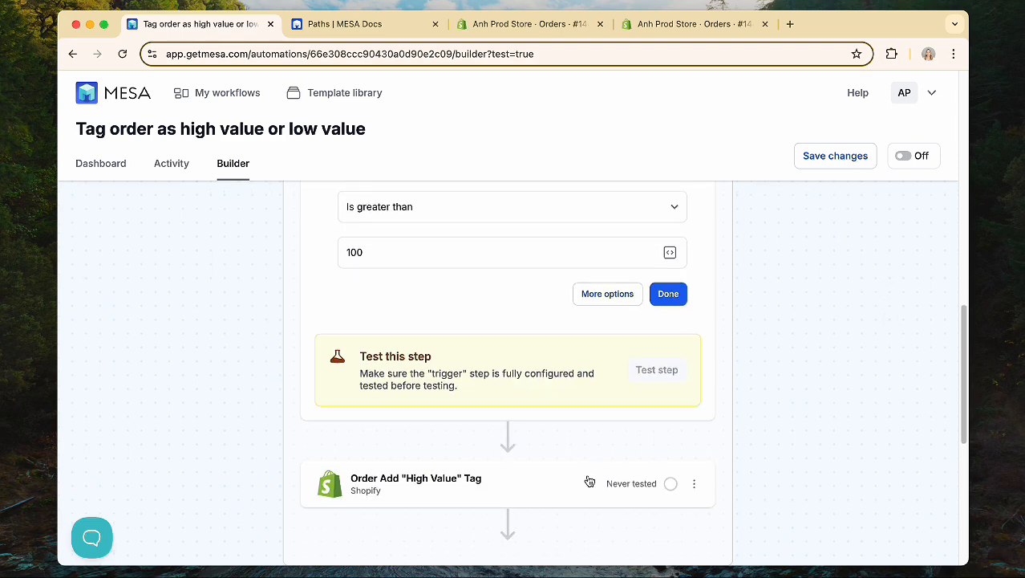
- Open the Order Add "High Value" Tag step and examine its order ID and tag settings
{"action": "left_click", "coordinate": [588, 485]}
{"action": "scroll", "coordinate": [721, 413], "scroll_direction": "down", "scroll_amount": 1}
{"action": "scroll", "coordinate": [735, 405], "scroll_direction": "down", "scroll_amount": 5}
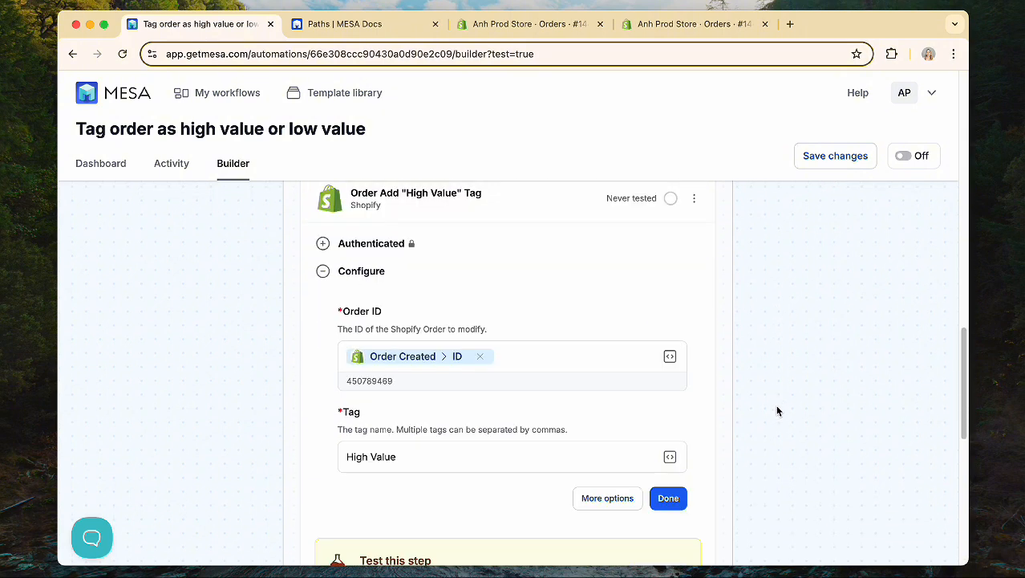
{"action": "scroll", "coordinate": [777, 410], "scroll_direction": "down", "scroll_amount": 1}
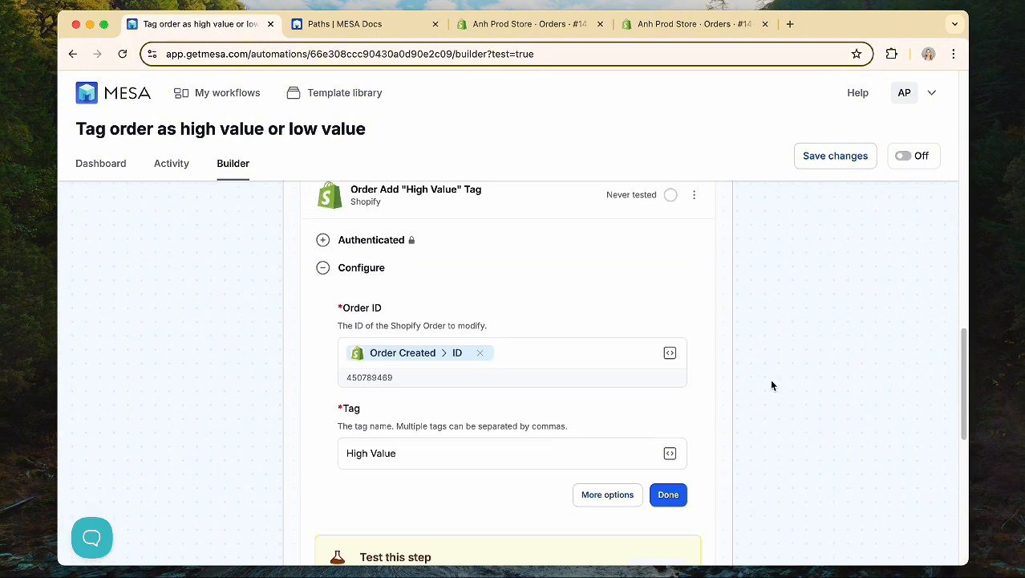
{"action": "scroll", "coordinate": [768, 377], "scroll_direction": "down", "scroll_amount": 10}
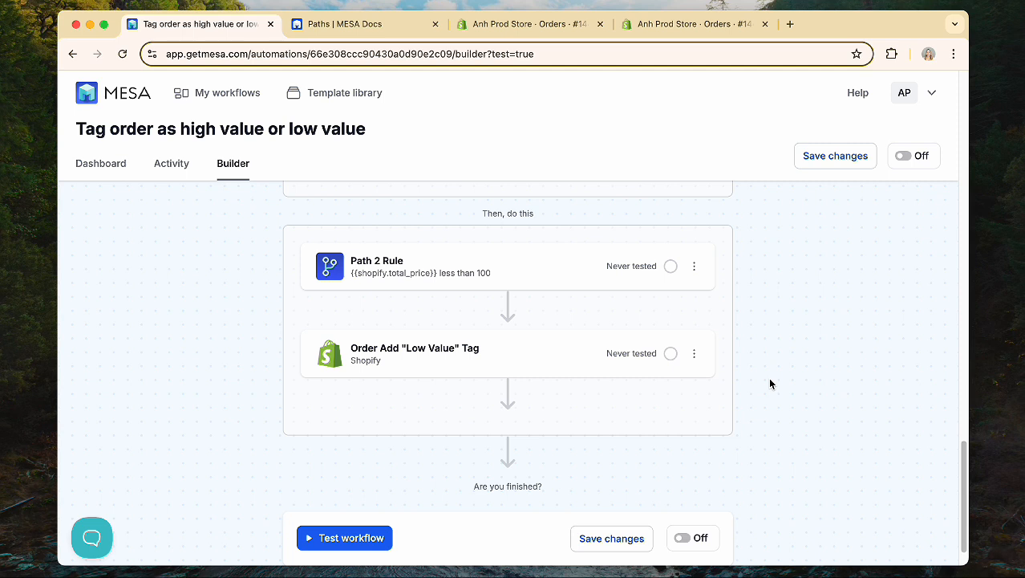
- Examine the Path 2 Rule condition and the settings of the Order Add "Low Value" Tag step
{"action": "left_click", "coordinate": [593, 287]}
{"action": "scroll", "coordinate": [819, 288], "scroll_direction": "down", "scroll_amount": 1}
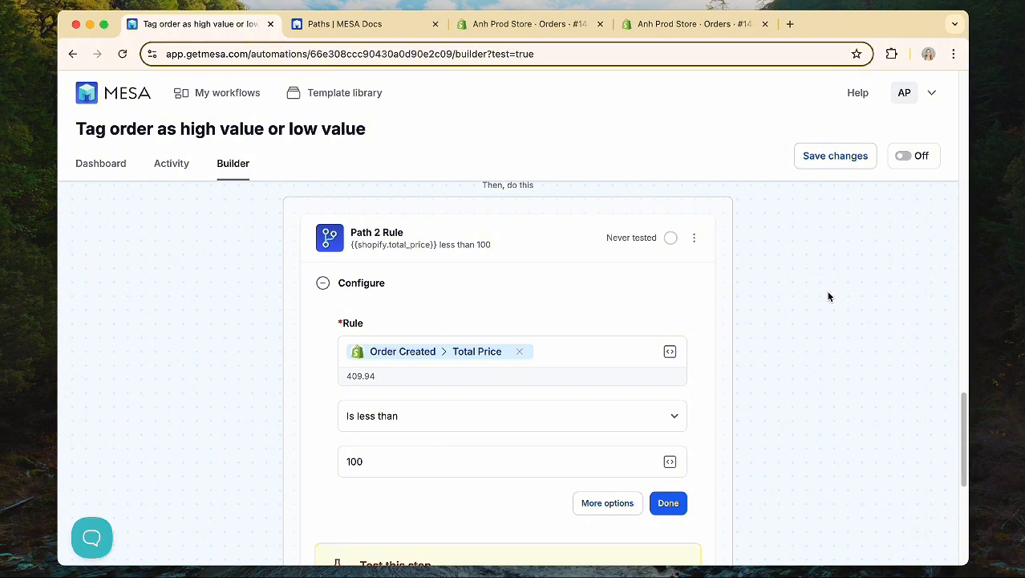
{"action": "scroll", "coordinate": [829, 297], "scroll_direction": "down", "scroll_amount": 1}
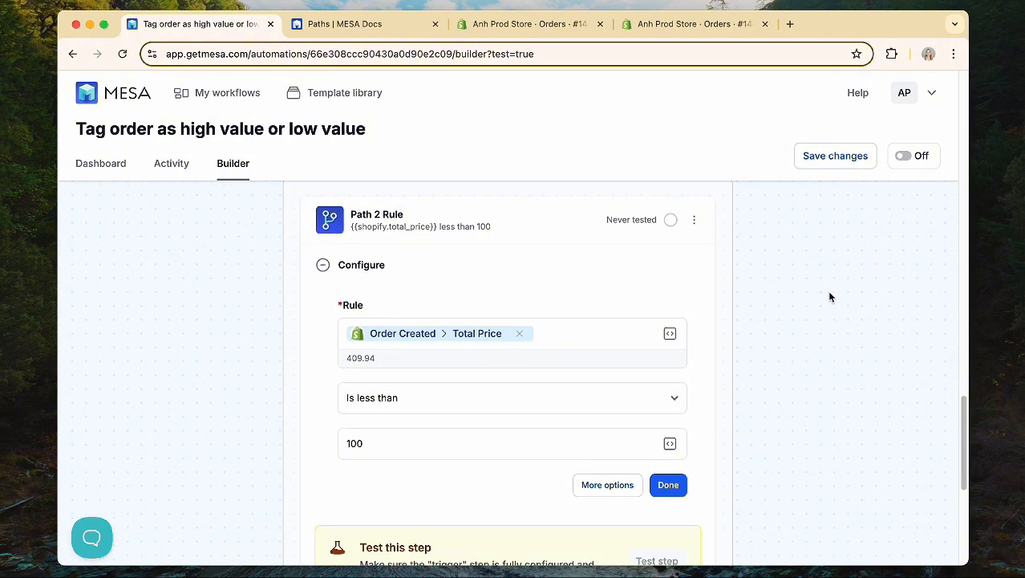
{"action": "scroll", "coordinate": [830, 297], "scroll_direction": "down", "scroll_amount": 10}
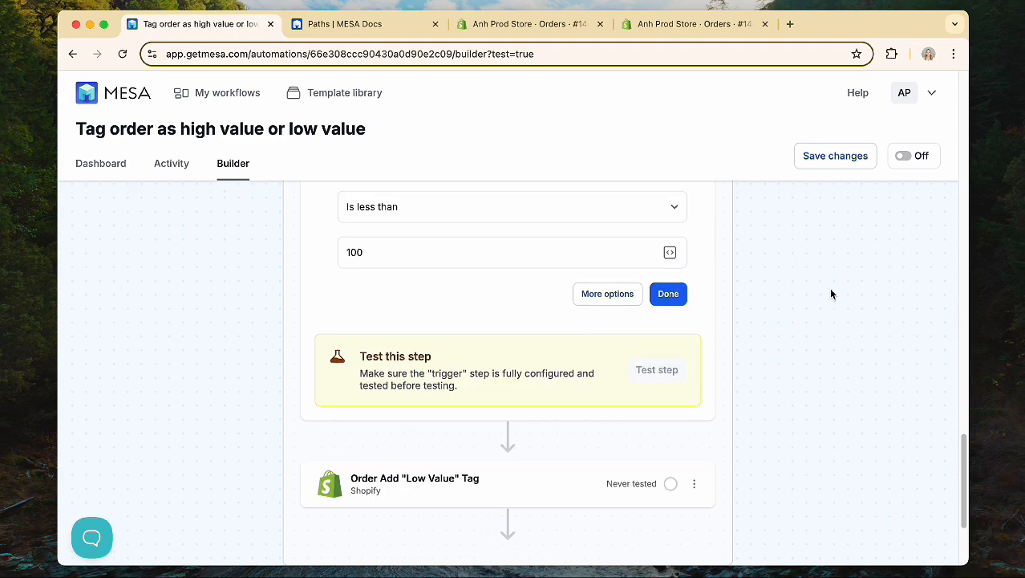
{"action": "scroll", "coordinate": [769, 431], "scroll_direction": "down", "scroll_amount": 10}
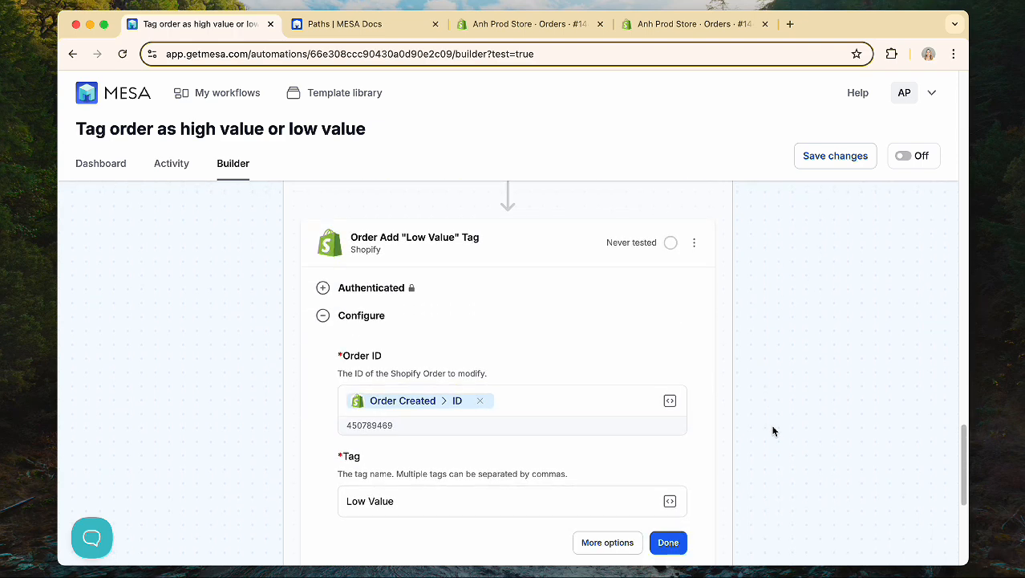
{"action": "left_click", "coordinate": [579, 242]}
- Check the totals of the two most recent test orders in Shopify and return to the trigger's test data in MESA
{"action": "scroll", "coordinate": [863, 336], "scroll_direction": "up", "scroll_amount": 15}
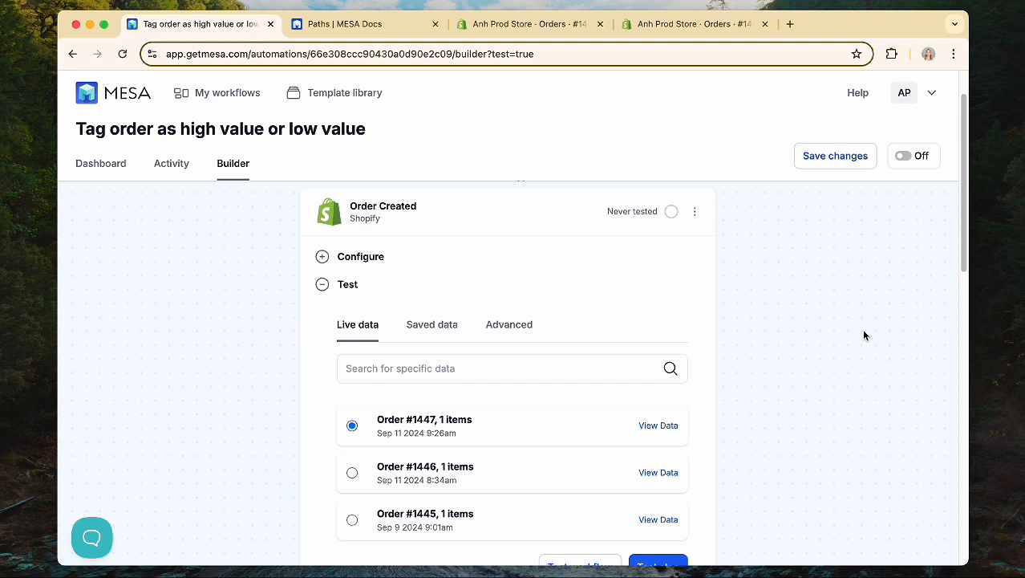
{"action": "scroll", "coordinate": [864, 334], "scroll_direction": "down", "scroll_amount": 1}
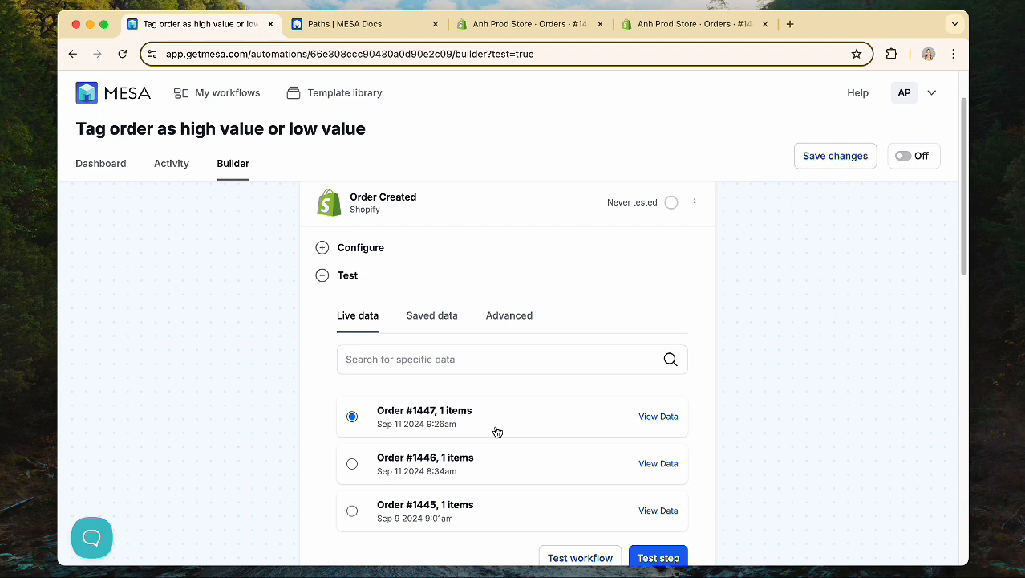
{"action": "left_click", "coordinate": [520, 26]}
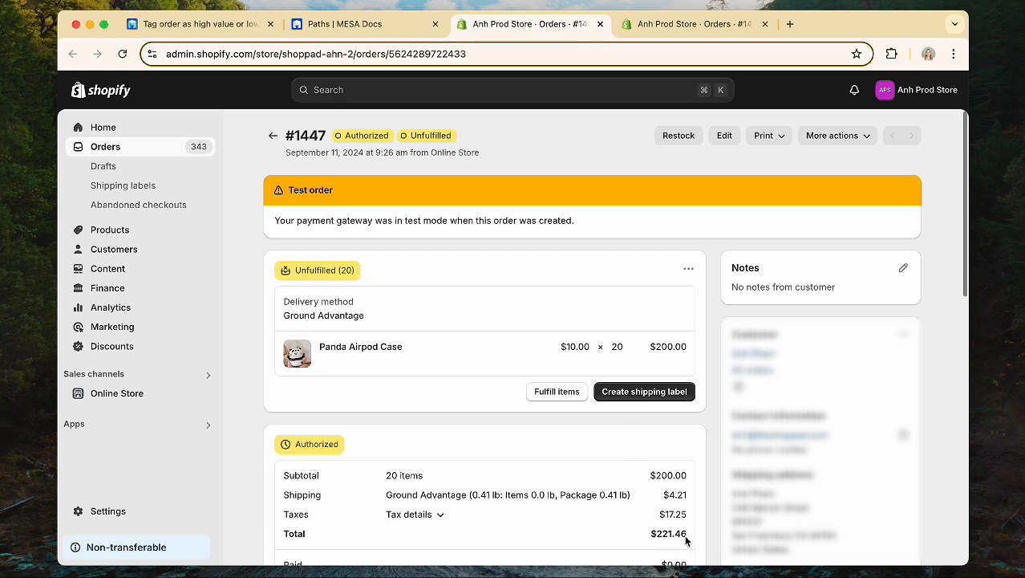
{"action": "left_click", "coordinate": [659, 26]}
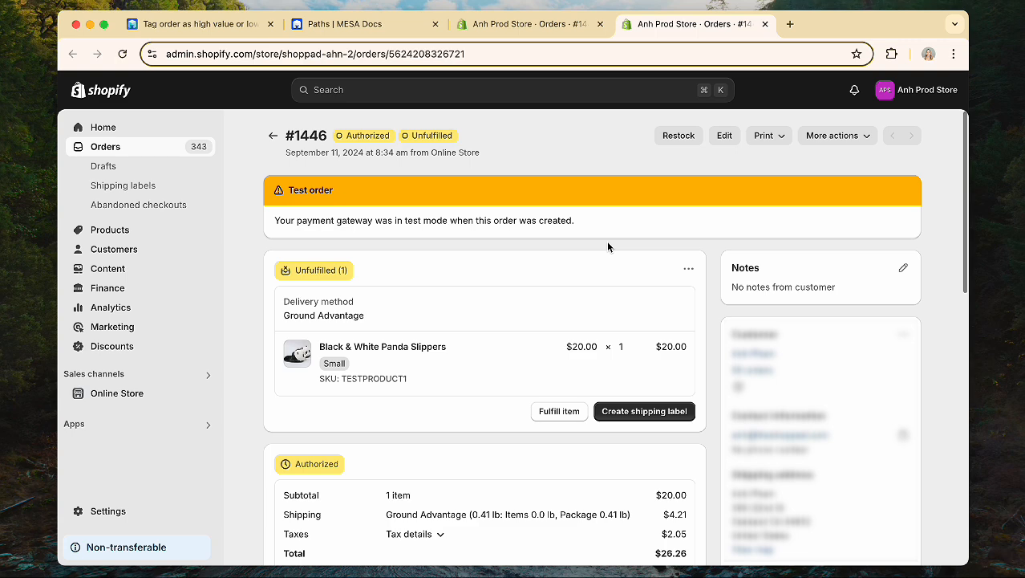
{"action": "left_click", "coordinate": [199, 26]}
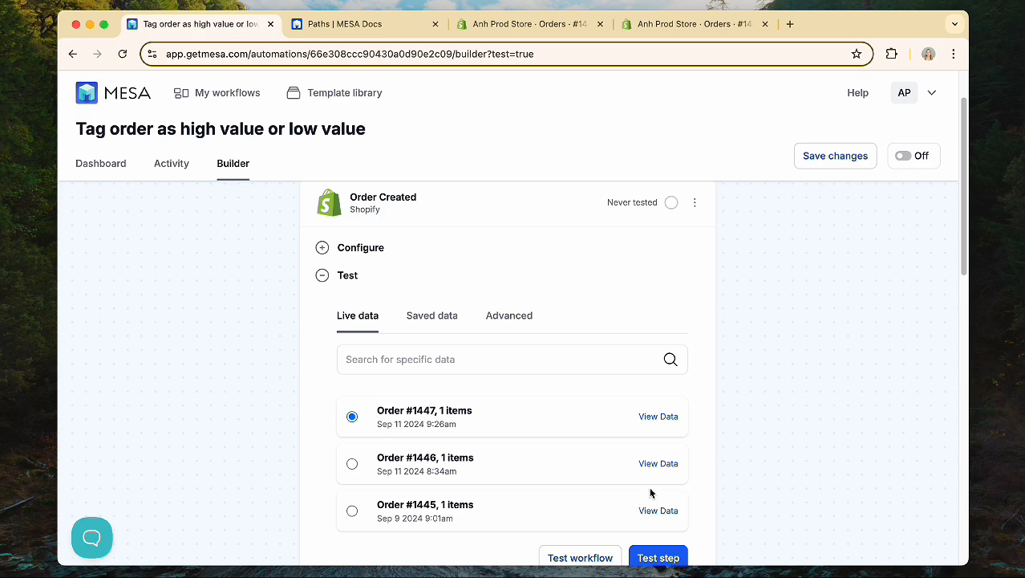
- Test the workflow with the most recent live order and review the results of both paths
{"action": "left_click", "coordinate": [605, 560]}
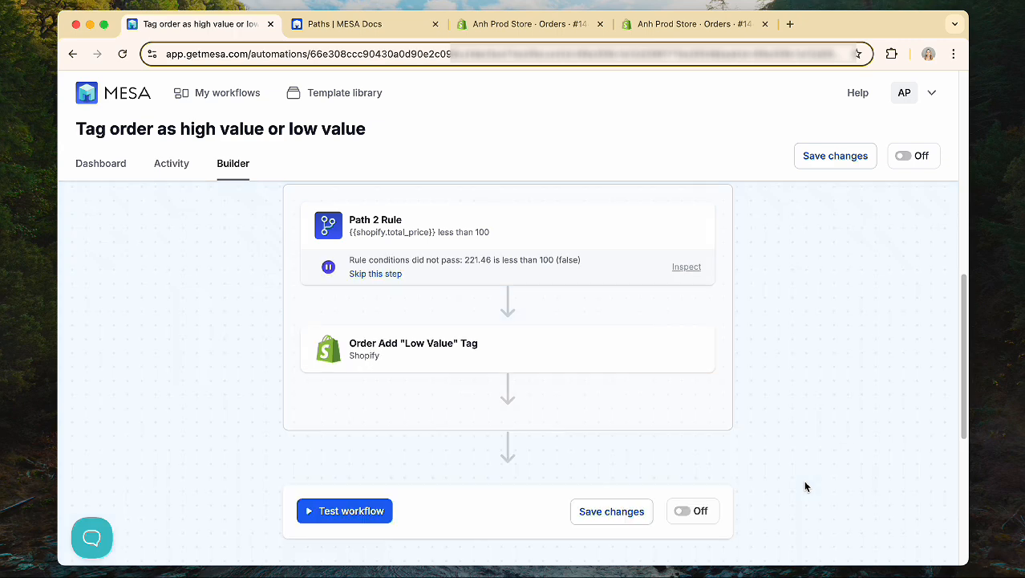
{"action": "scroll", "coordinate": [808, 448], "scroll_direction": "up", "scroll_amount": 5}
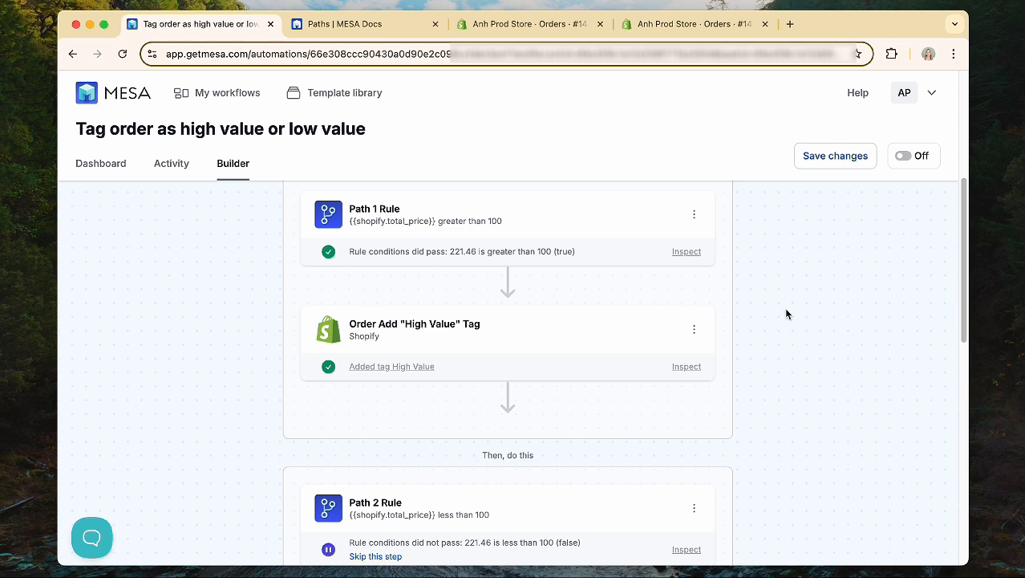
{"action": "scroll", "coordinate": [787, 314], "scroll_direction": "down", "scroll_amount": 4}
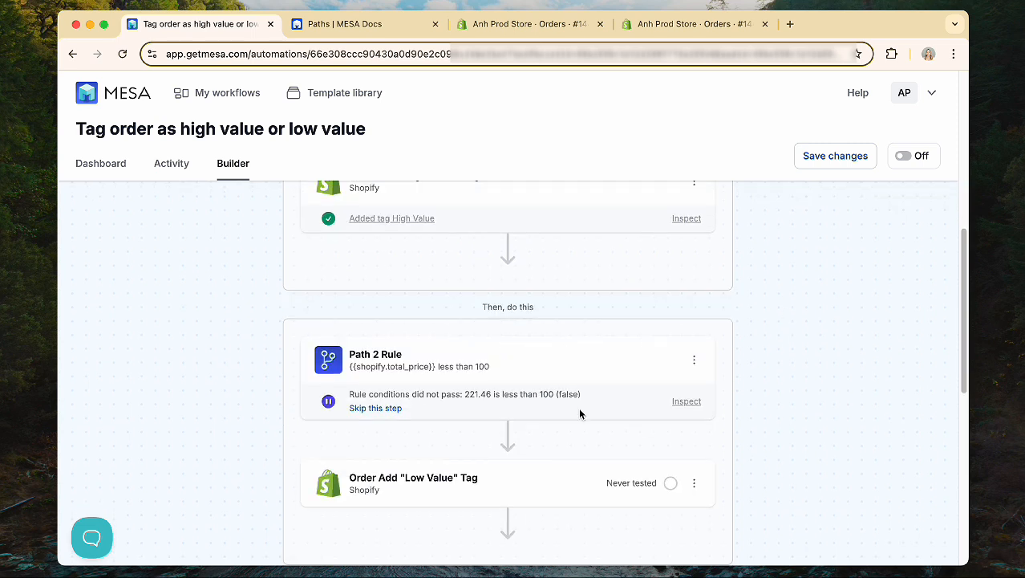
- Reload the tested Panda Airpod Case order in Shopify, check its tags, and return to the Order Created trigger in MESA
{"action": "left_click", "coordinate": [521, 24]}
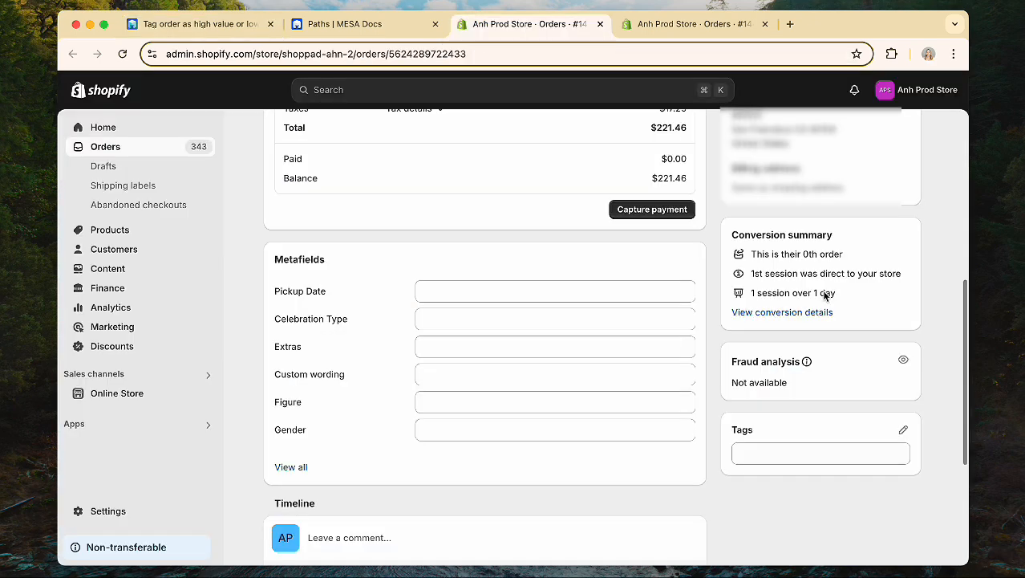
{"action": "left_click", "coordinate": [123, 53]}
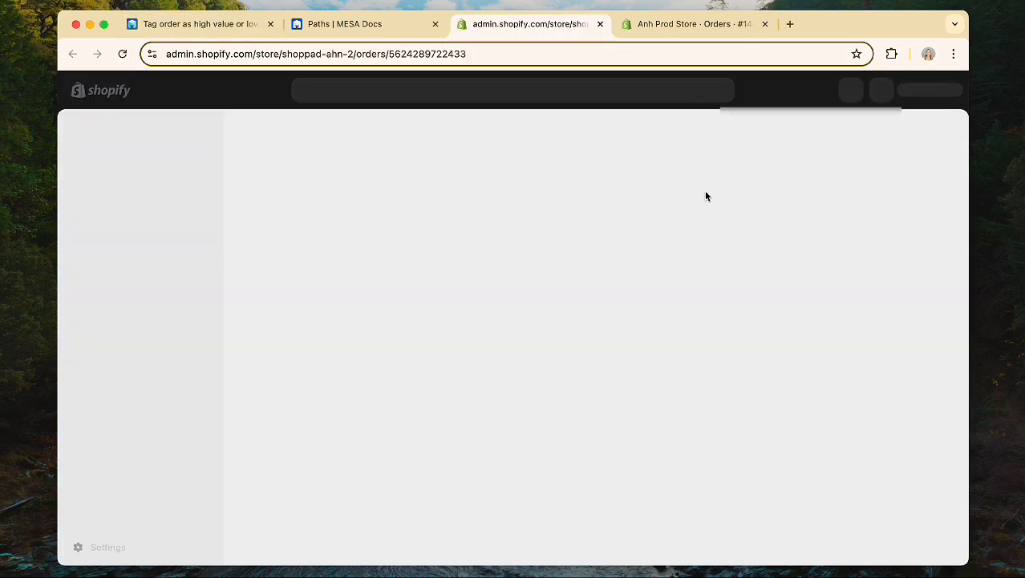
{"action": "scroll", "coordinate": [711, 189], "scroll_direction": "down", "scroll_amount": 5}
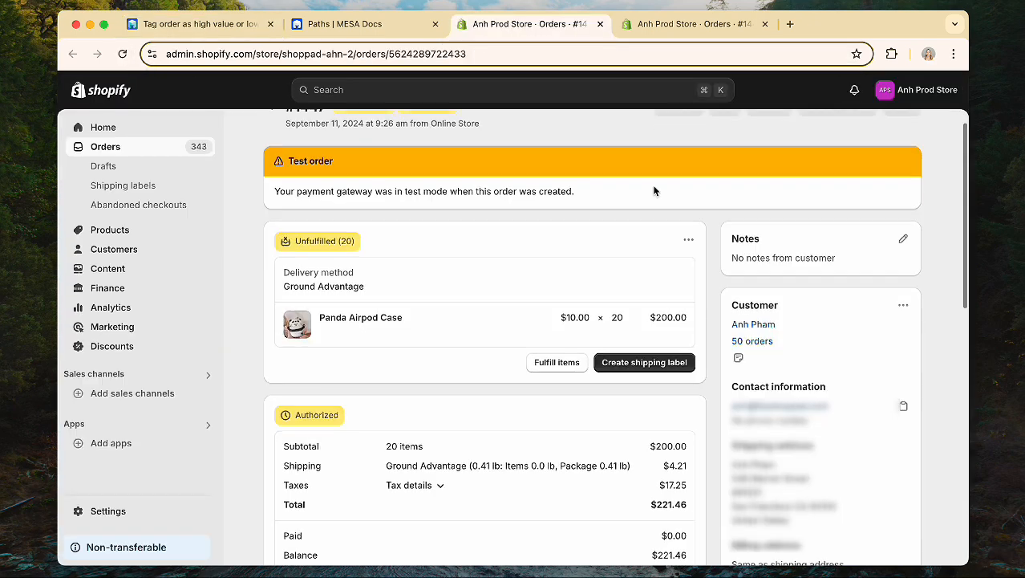
{"action": "scroll", "coordinate": [654, 189], "scroll_direction": "down", "scroll_amount": 3}
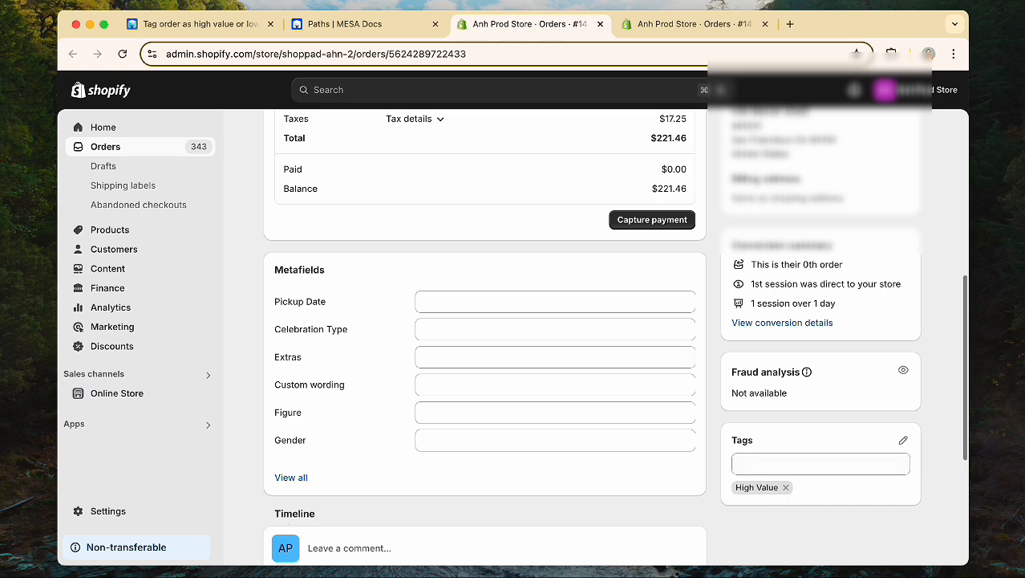
{"action": "left_click", "coordinate": [201, 33]}
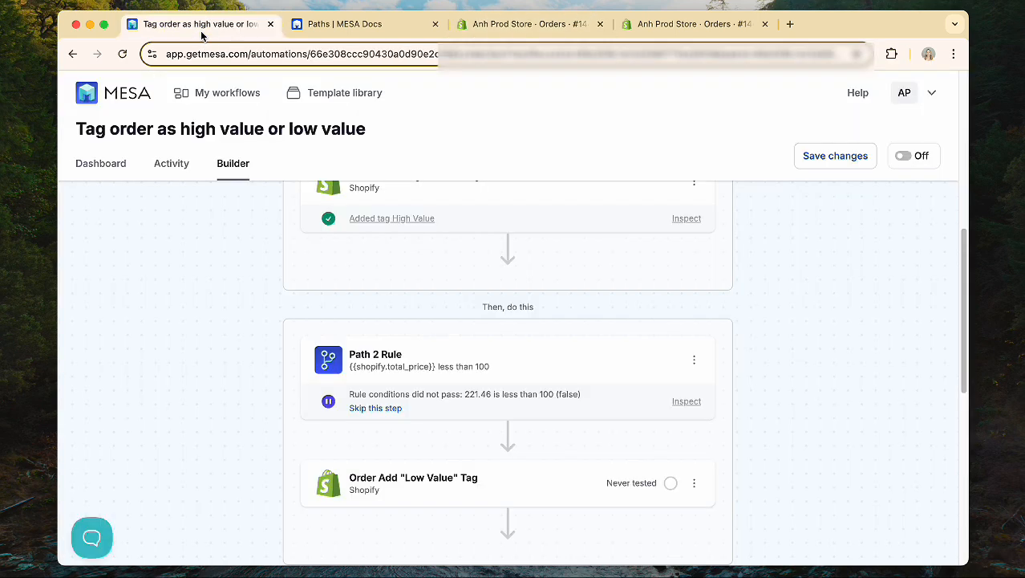
{"action": "scroll", "coordinate": [748, 316], "scroll_direction": "up", "scroll_amount": 6}
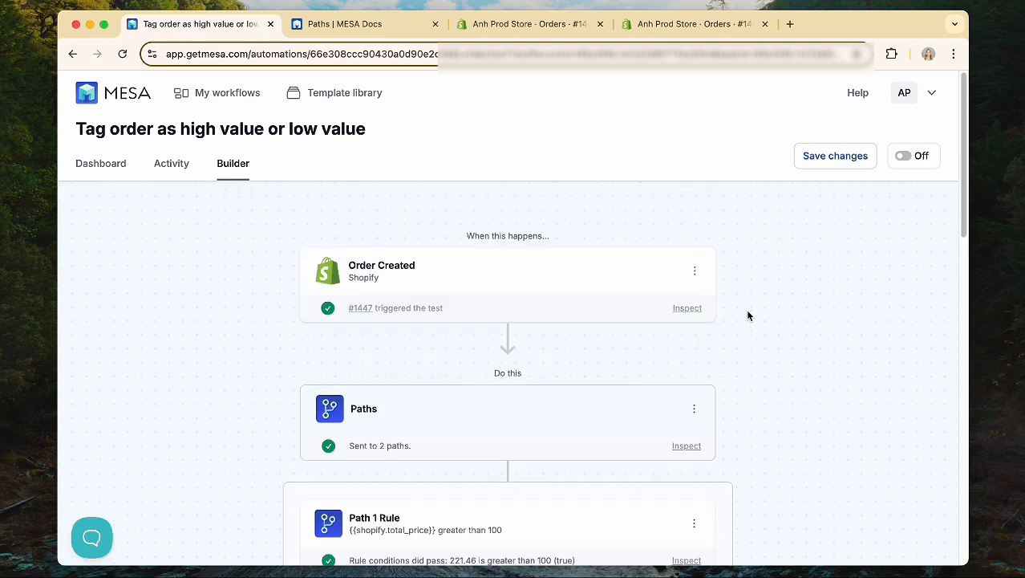
- Test the workflow from the Order Created trigger using the live order dated Sep 11 2024 8:34am
{"action": "left_click", "coordinate": [588, 277]}
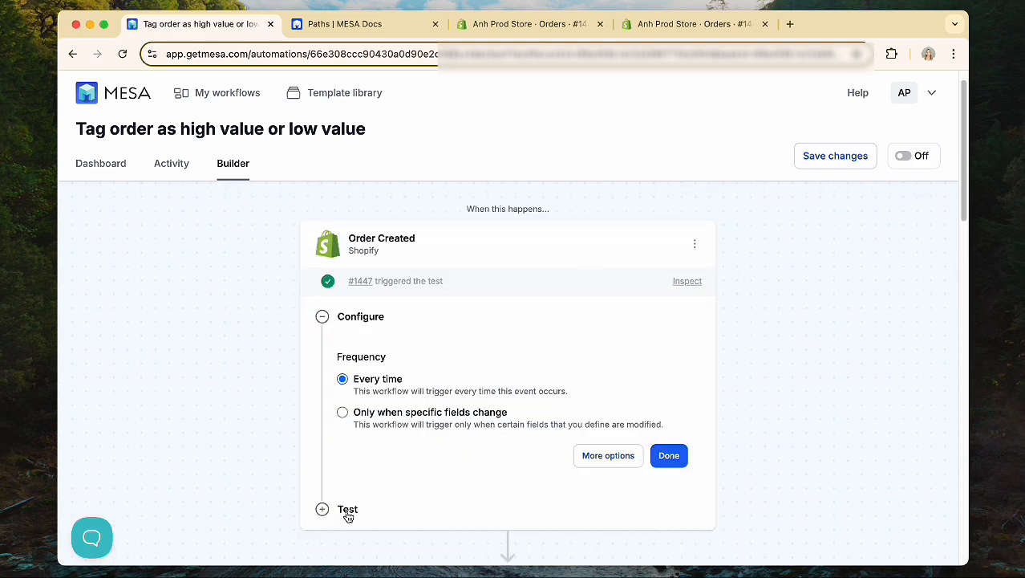
{"action": "left_click", "coordinate": [347, 511]}
{"action": "left_click", "coordinate": [369, 364]}
{"action": "scroll", "coordinate": [449, 385], "scroll_direction": "down", "scroll_amount": 2}
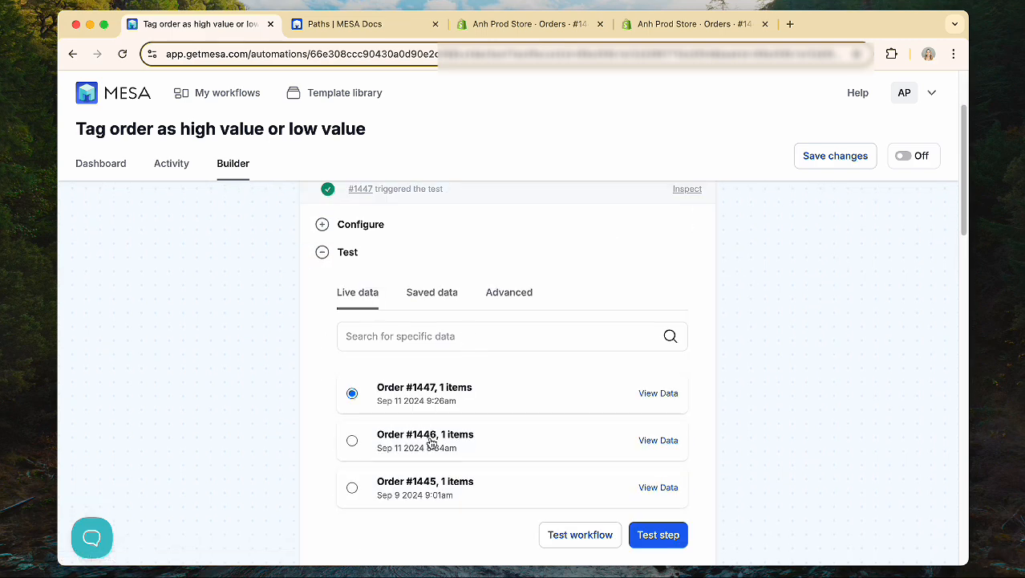
{"action": "left_click", "coordinate": [431, 442]}
{"action": "scroll", "coordinate": [560, 442], "scroll_direction": "down", "scroll_amount": 1}
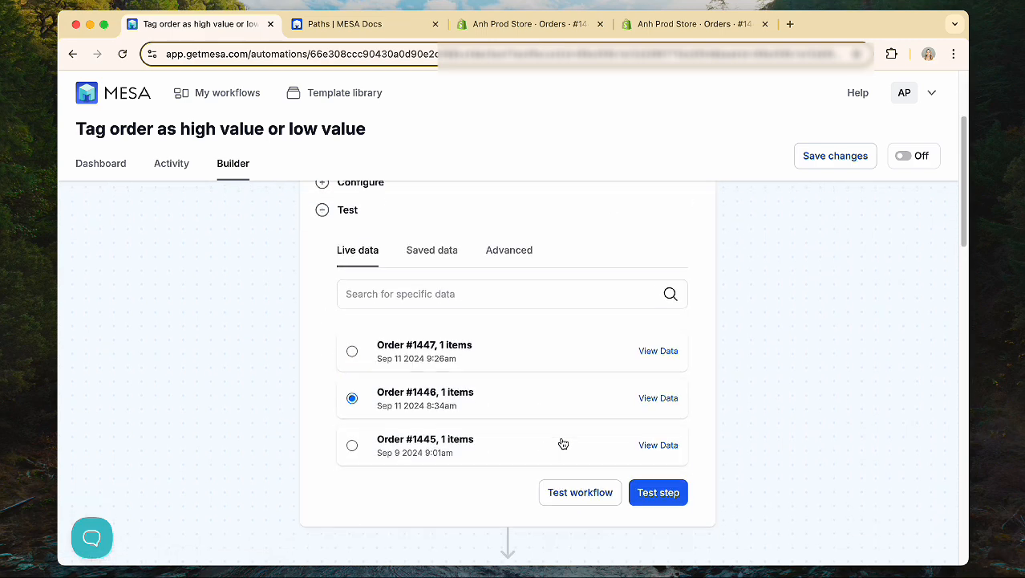
{"action": "left_click", "coordinate": [589, 504]}
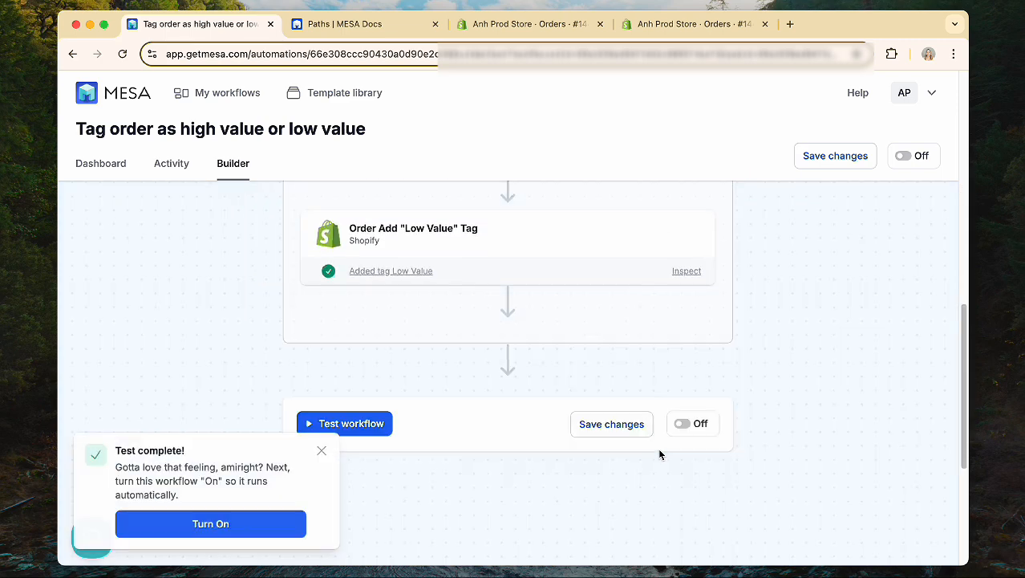
- Dismiss the test notification and review the test results of the Path 1 and Path 2 rules and their tag steps
{"action": "scroll", "coordinate": [658, 454], "scroll_direction": "up", "scroll_amount": 10}
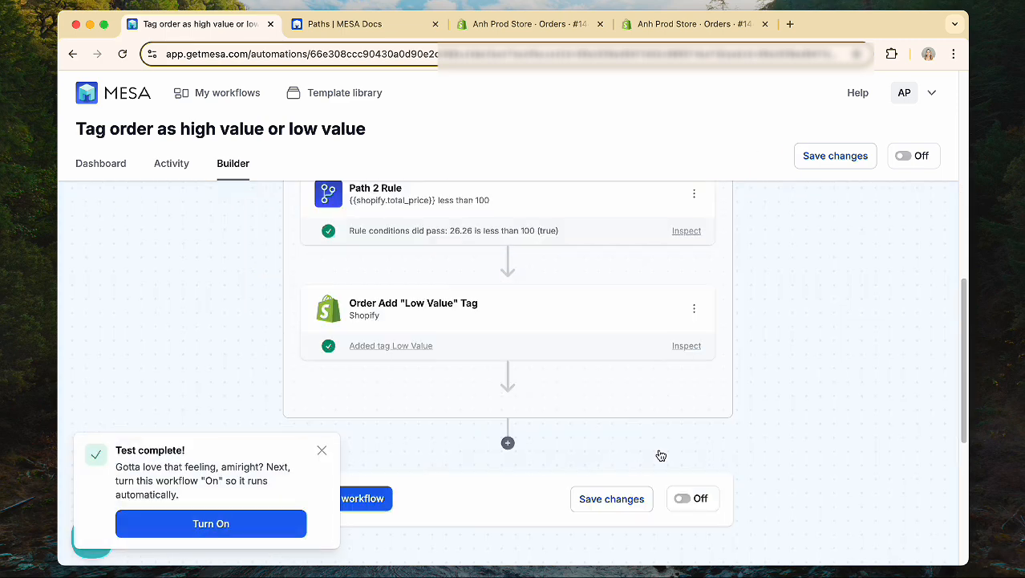
{"action": "left_click", "coordinate": [321, 451]}
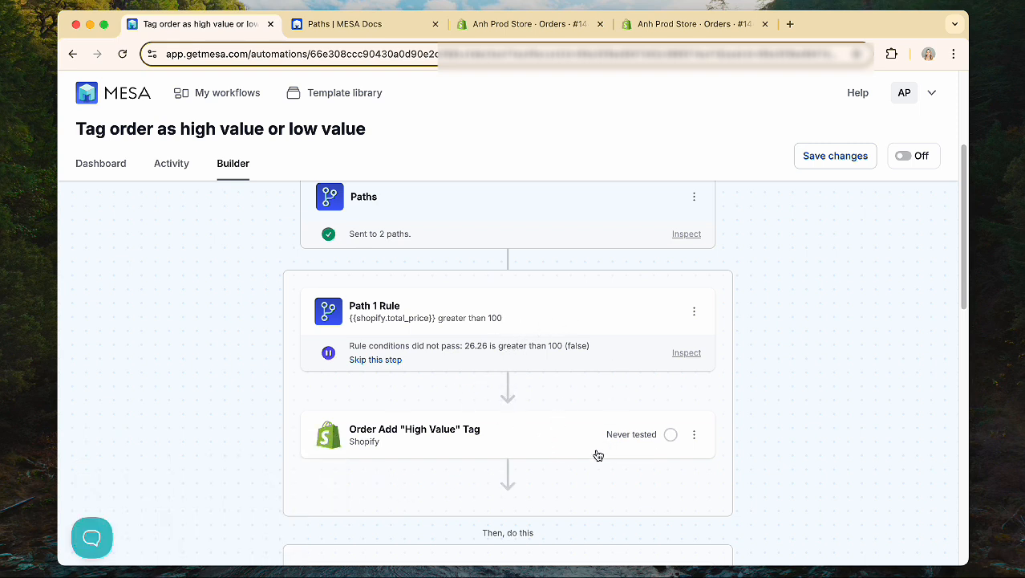
{"action": "scroll", "coordinate": [598, 454], "scroll_direction": "down", "scroll_amount": 2}
{"action": "scroll", "coordinate": [598, 454], "scroll_direction": "down", "scroll_amount": 6}
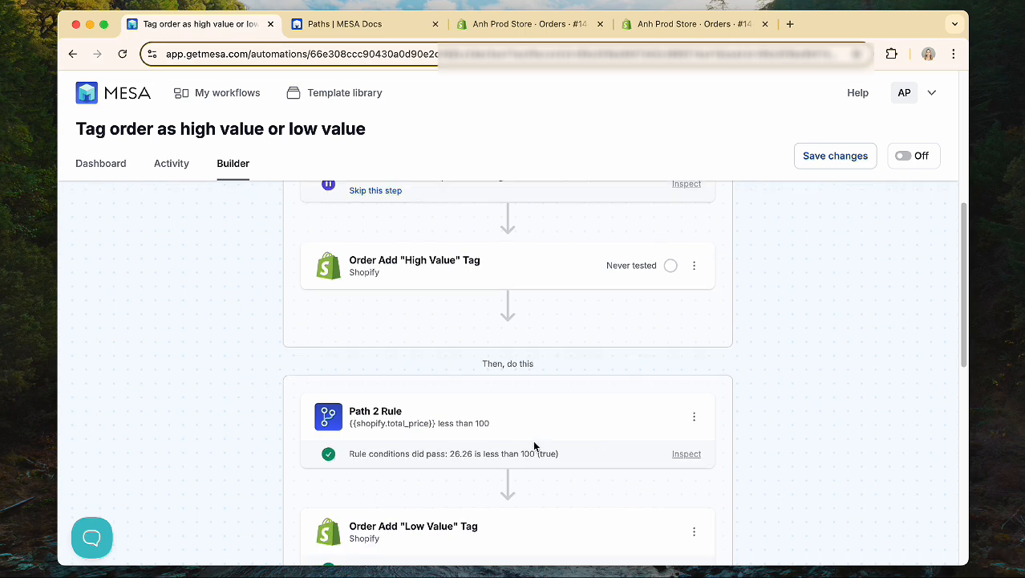
{"action": "scroll", "coordinate": [561, 362], "scroll_direction": "down", "scroll_amount": 1}
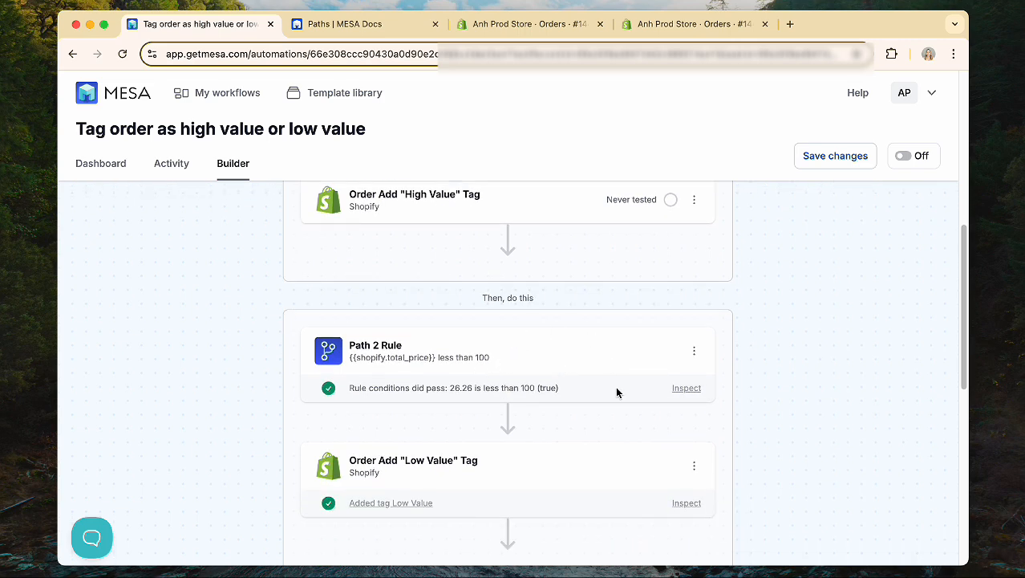
- Switch to the Black & White Panda Slippers order in Shopify, reload it and check its tags
{"action": "left_click", "coordinate": [695, 24]}
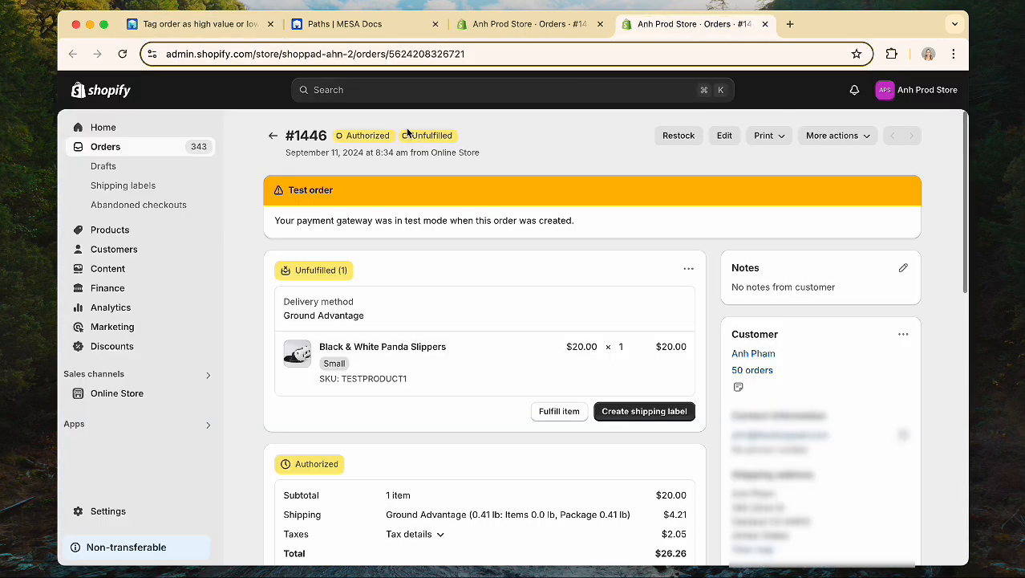
{"action": "left_click", "coordinate": [124, 54]}
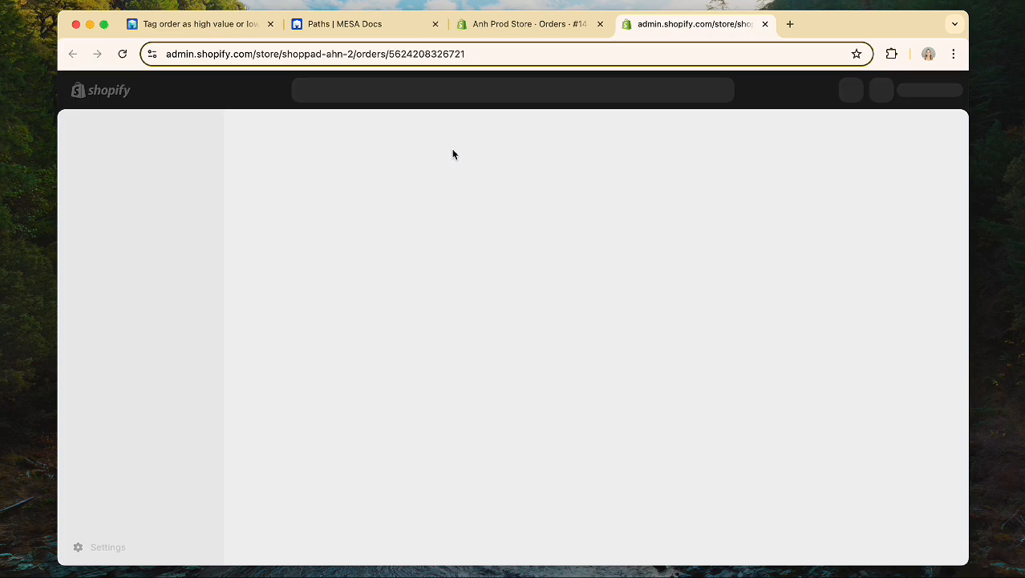
{"action": "scroll", "coordinate": [615, 190], "scroll_direction": "down", "scroll_amount": 5}
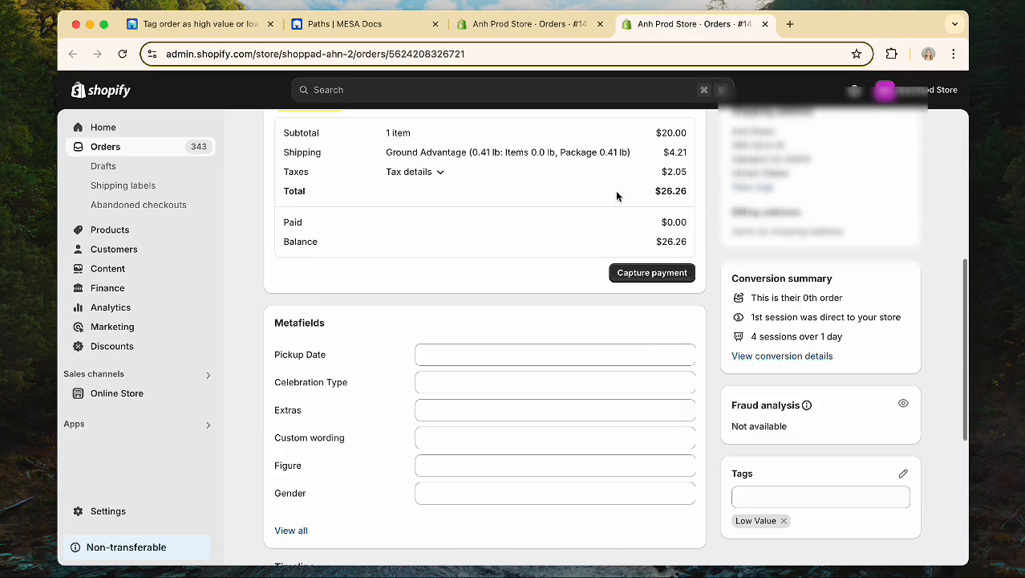